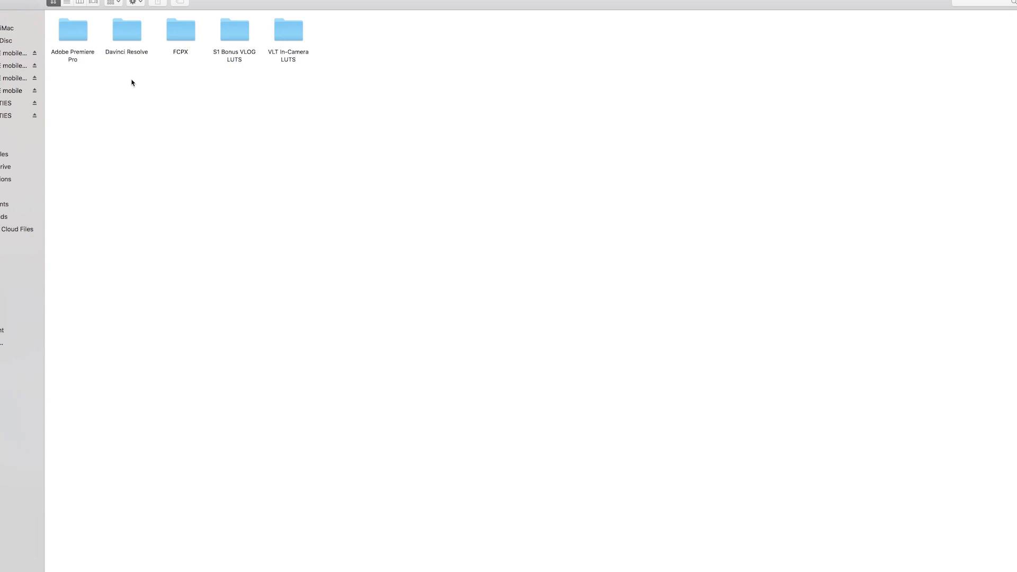
Step: Browse into S1 Bonus VLOG LUTS, view the Premiere Pro .3dl files, then go back up
double_click(234, 38)
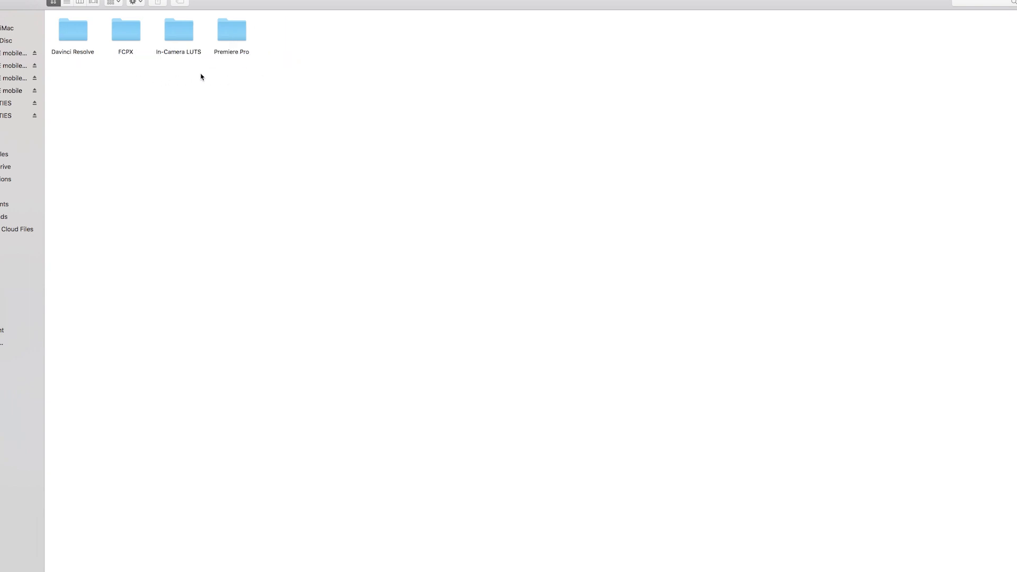
double_click(230, 35)
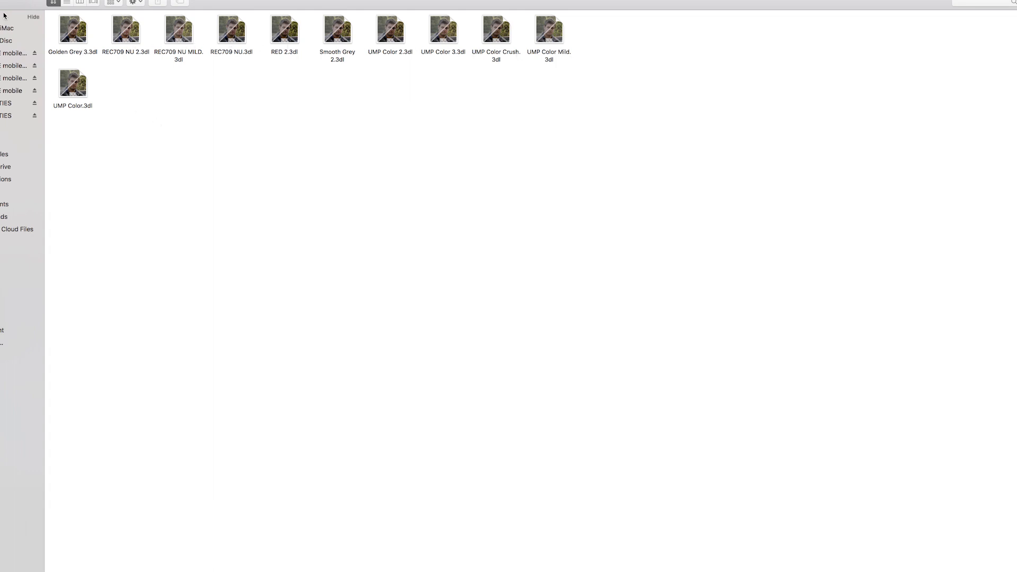
click(47, 1)
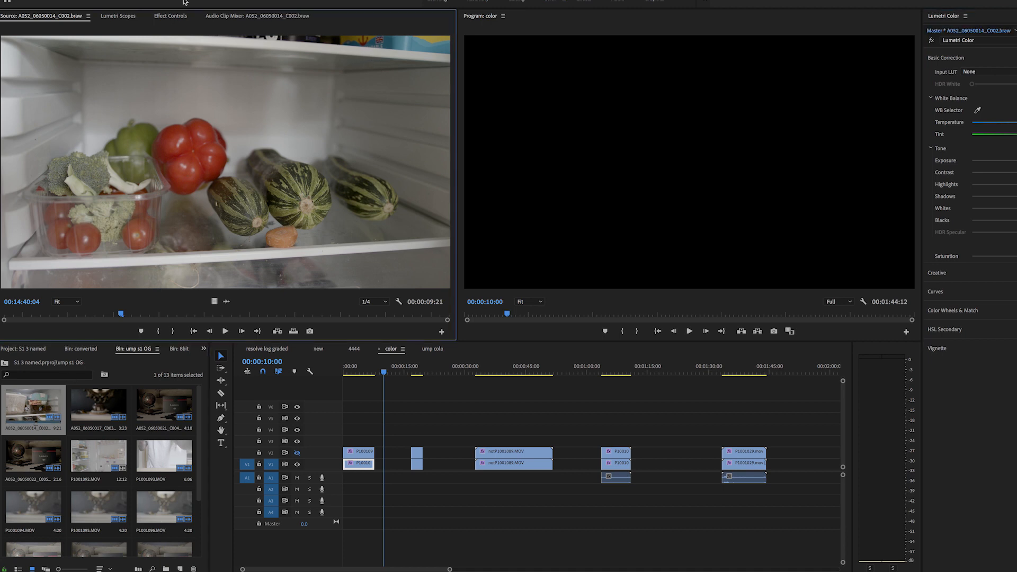
Step: Reveal the fridge clip's Lumetri curves in Effect Controls and park the sequence at 00:00:00:00
click(170, 16)
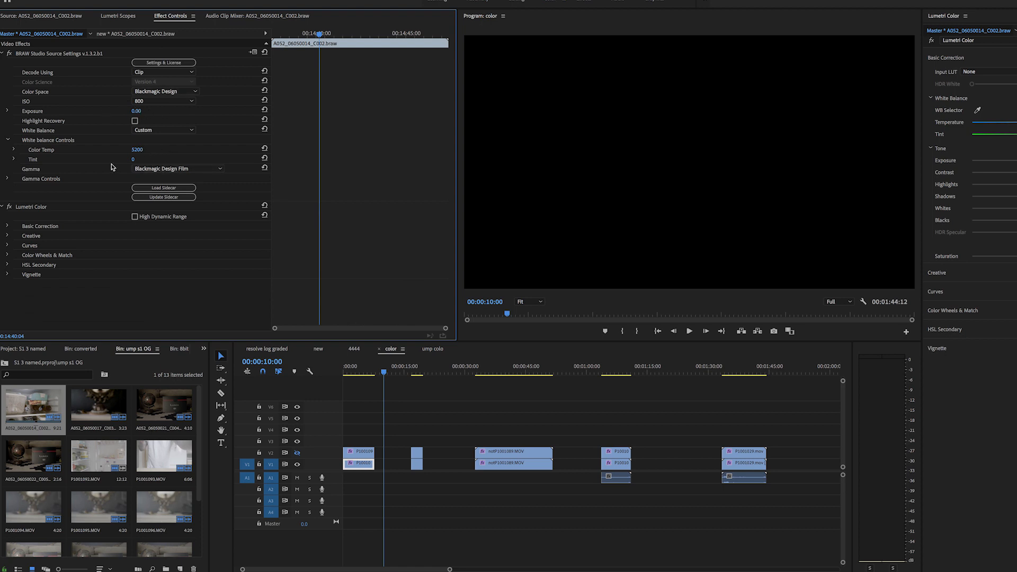
click(1001, 295)
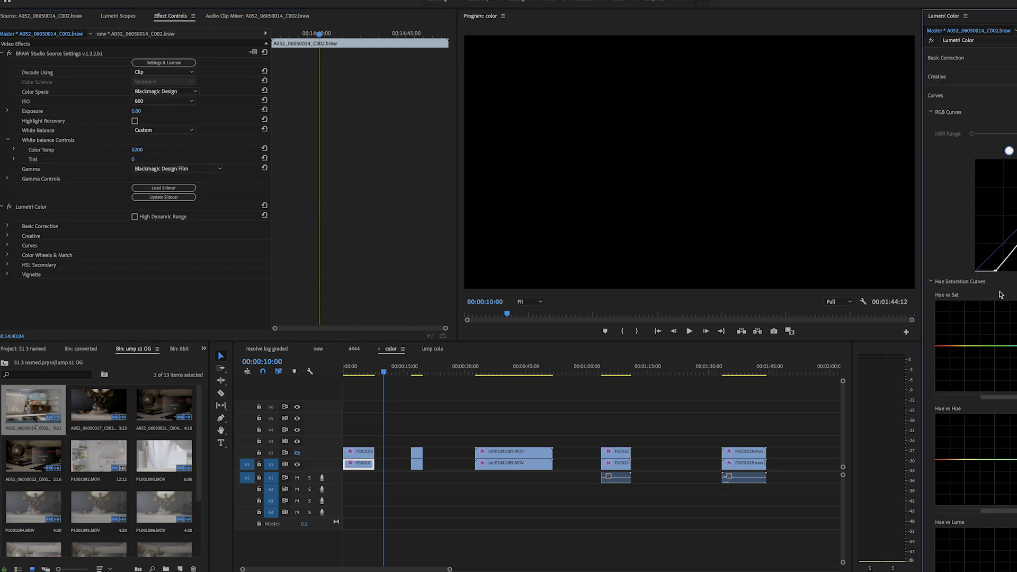
click(62, 19)
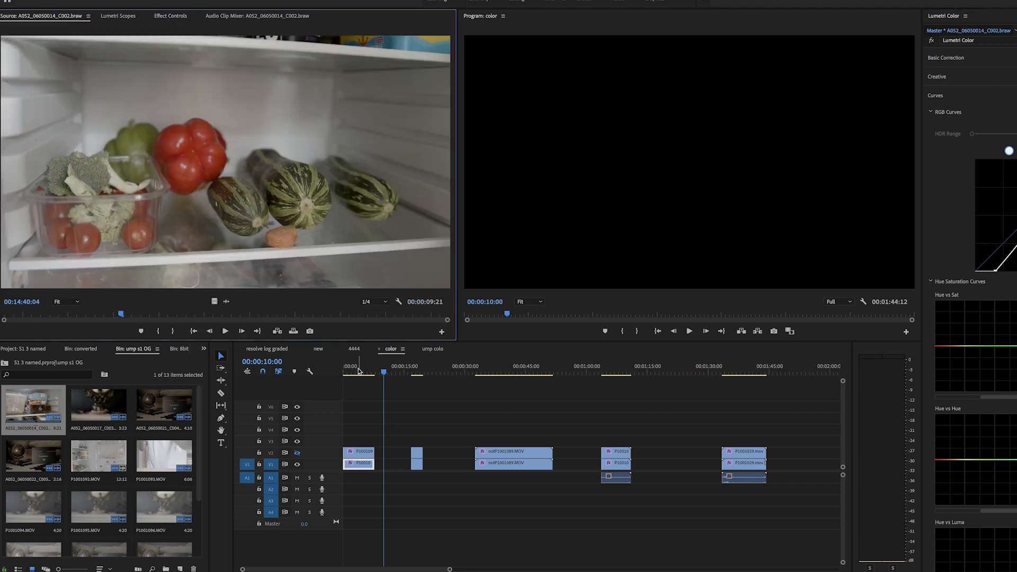
click(343, 371)
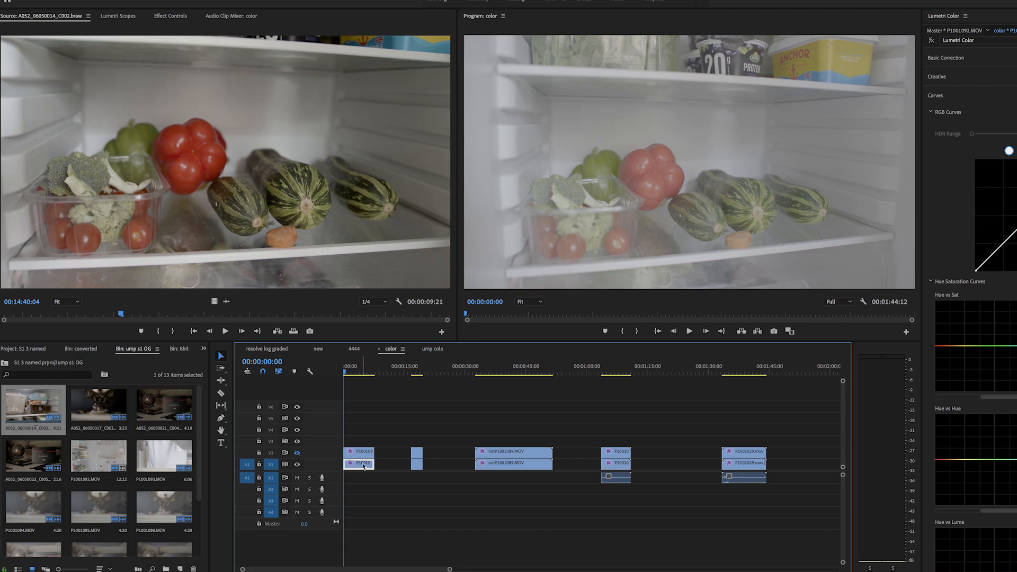
Step: Expand Basic Correction and toggle the REC709 NU 2 grade off and on, ending enabled
click(978, 61)
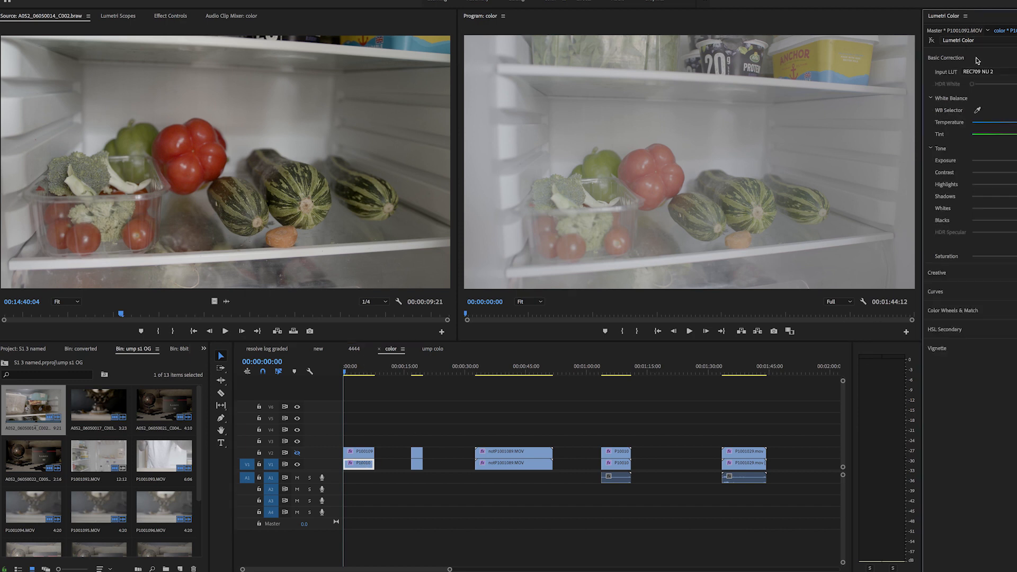
click(932, 41)
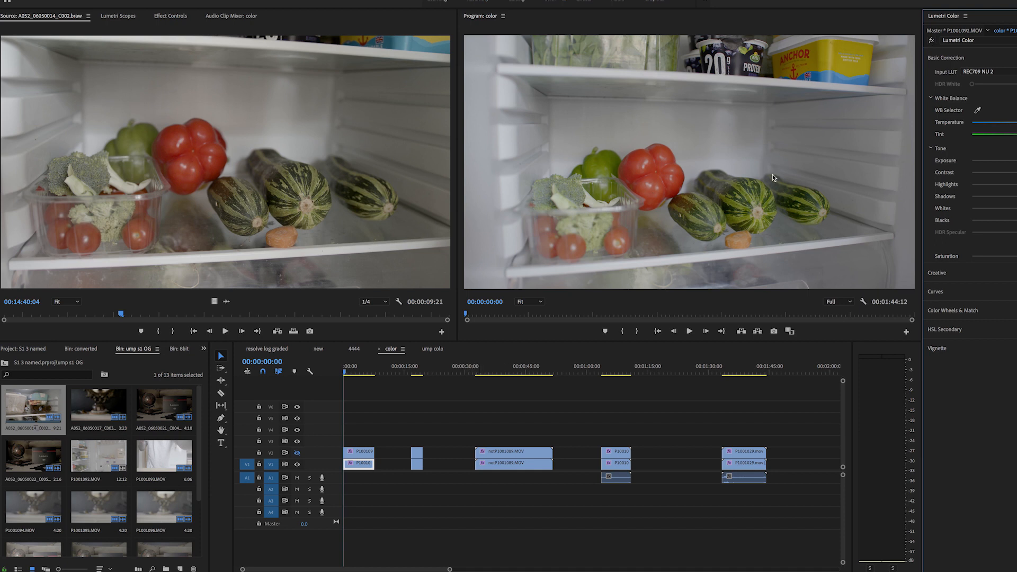
click(932, 41)
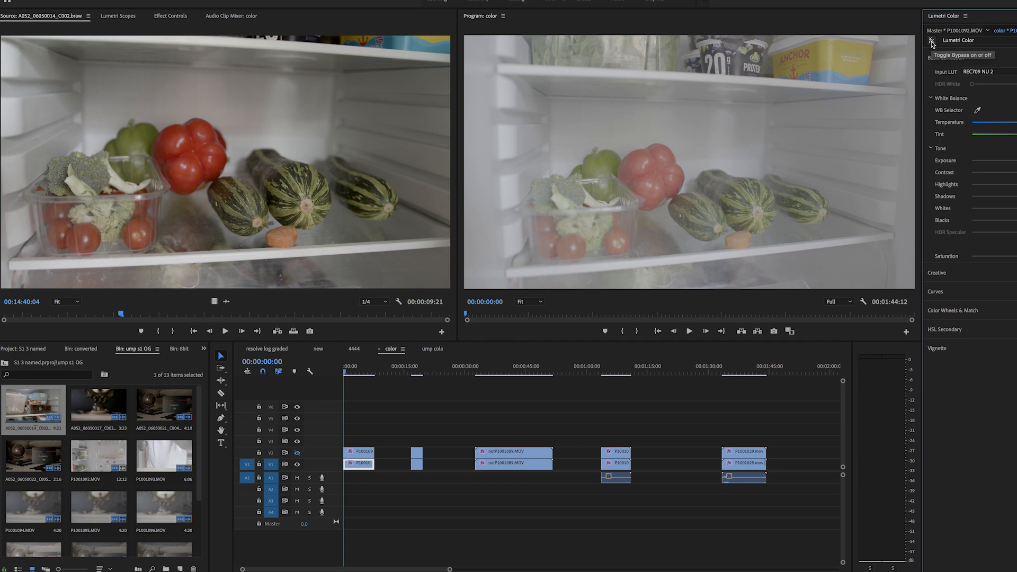
click(932, 41)
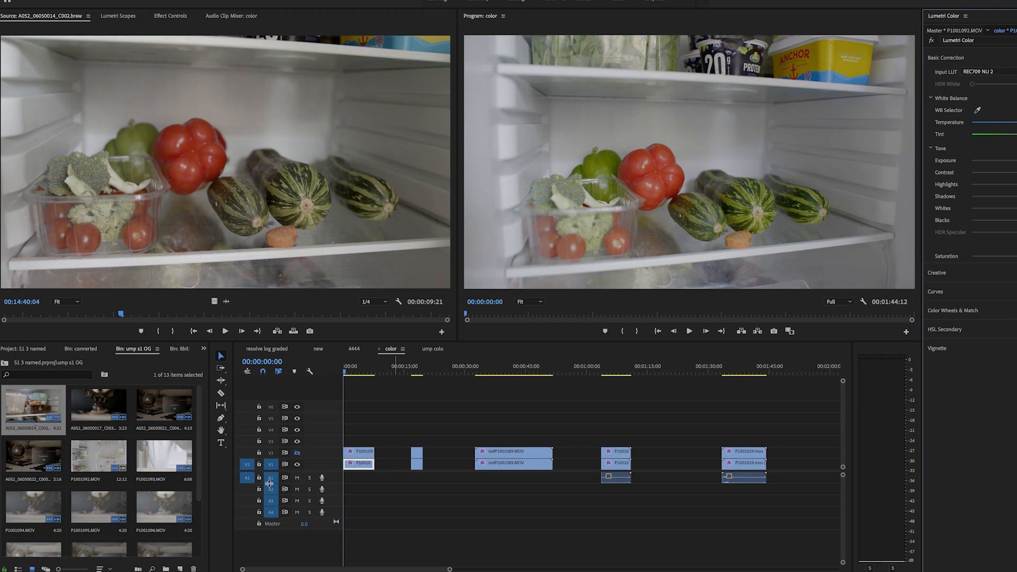
Step: Flip the Lumetri bypass to compare graded versus log, then reveal the V2 clip
click(932, 40)
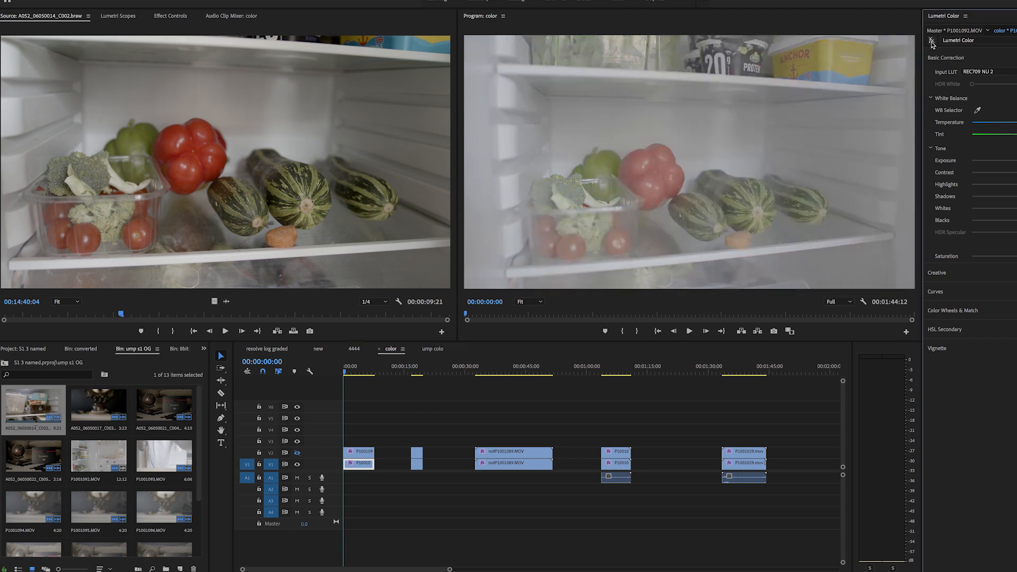
click(931, 40)
click(932, 41)
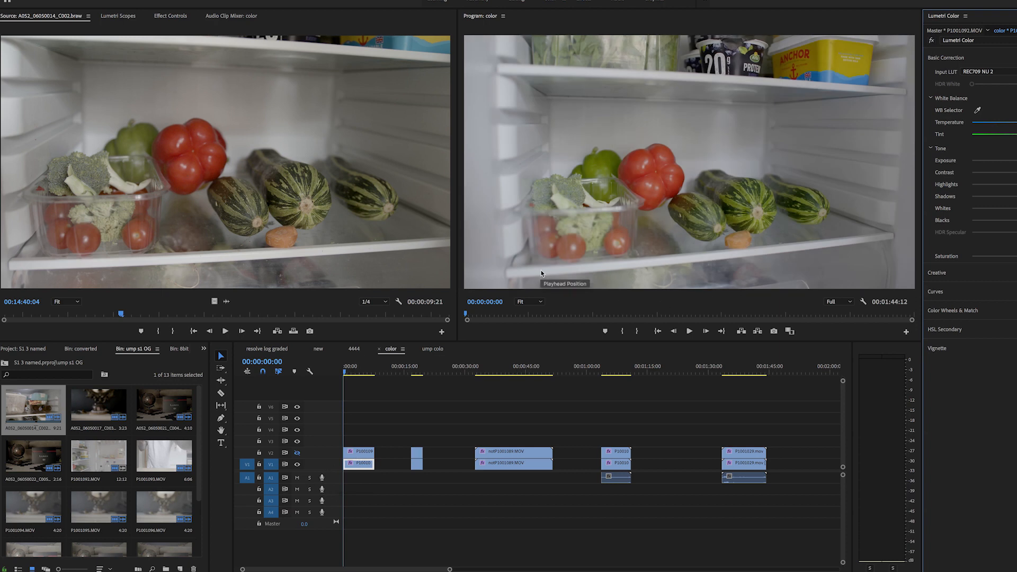
click(297, 453)
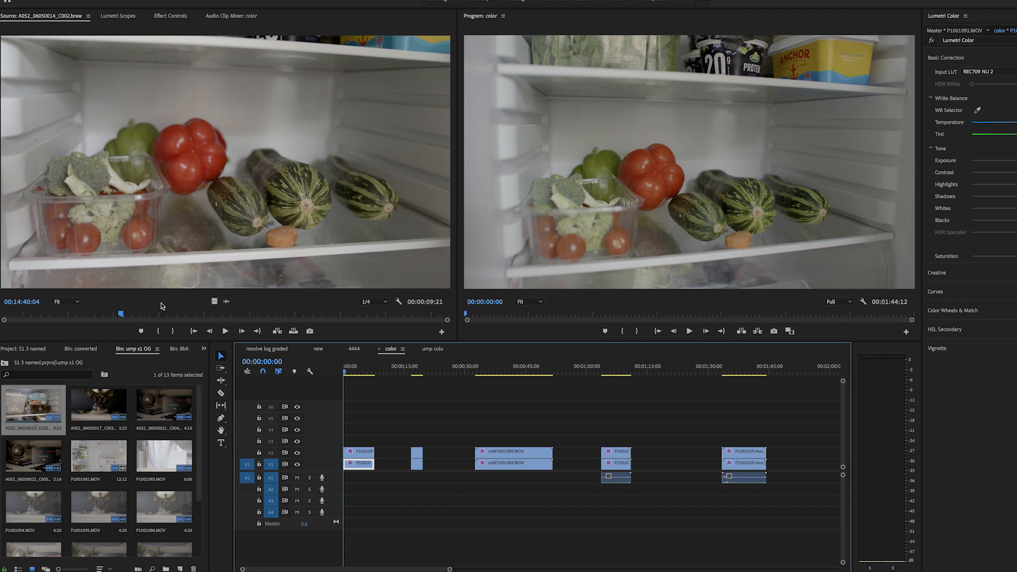
Step: Move the source and sequence playheads to the spinach shelf frame at 00:00:03:07
drag(168, 315, 354, 315)
click(356, 368)
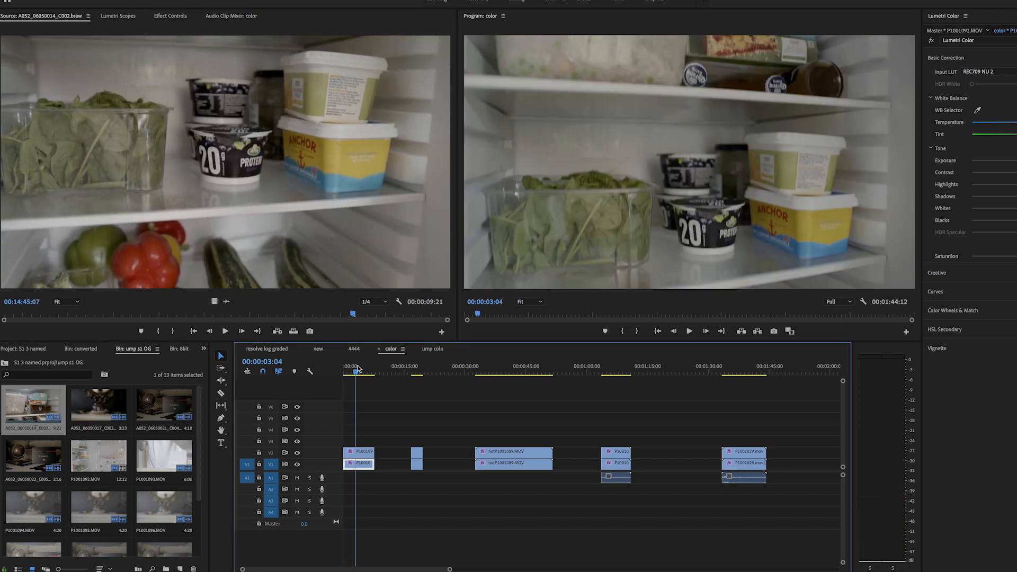
drag(357, 368, 357, 368)
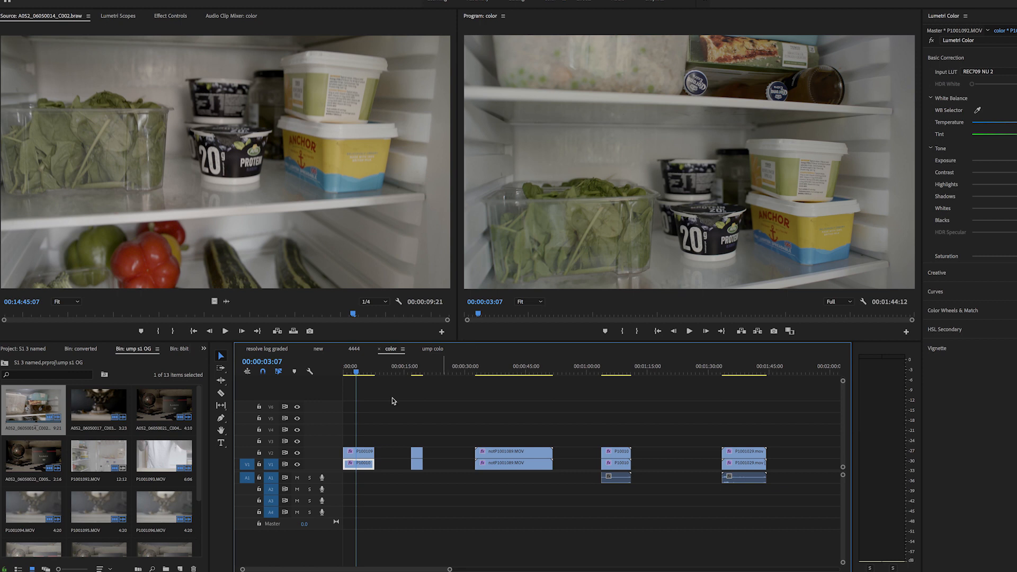
Step: Hide and show V2 to compare, then drag the UMP Color-graded clip up onto V2
click(297, 452)
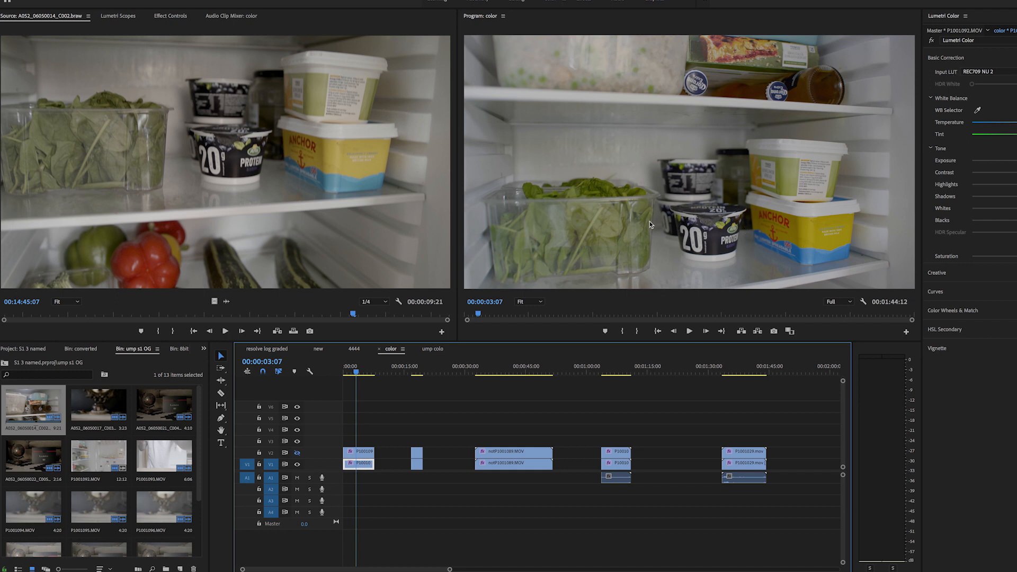
click(297, 452)
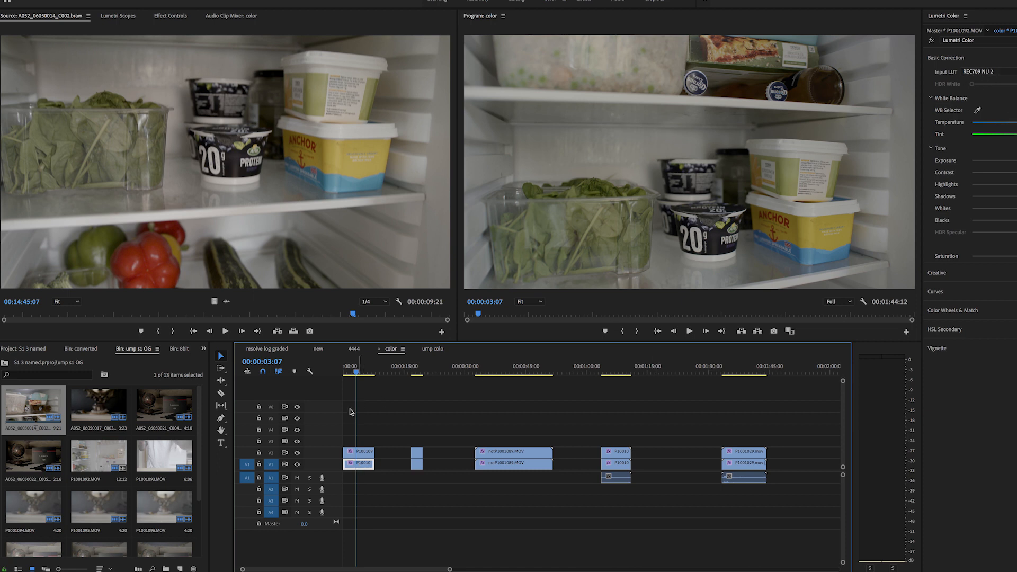
drag(358, 464, 359, 453)
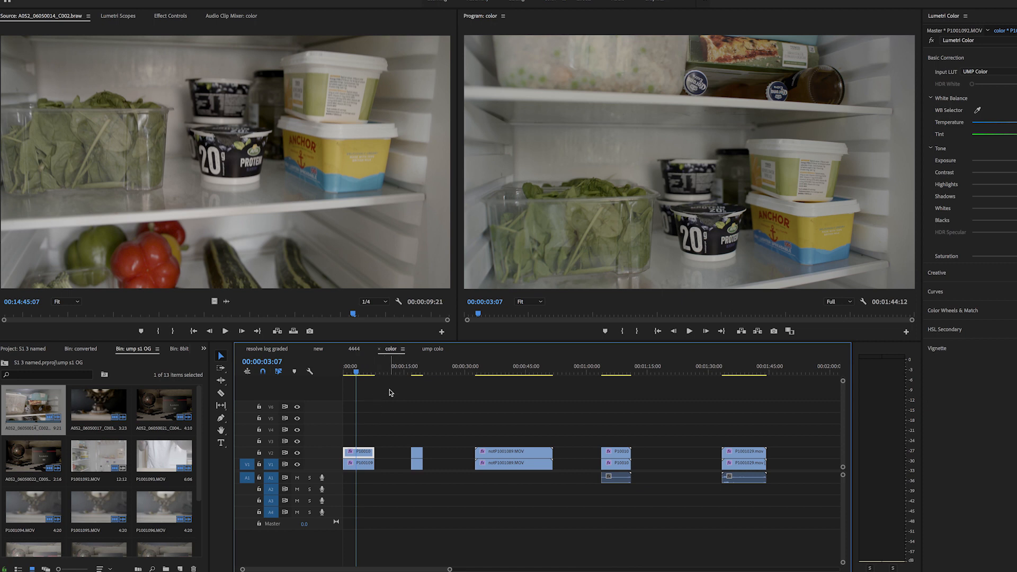
Step: Jump to the short sofa clip at 00:00:19:07 and check its effect settings
click(421, 370)
key(f)
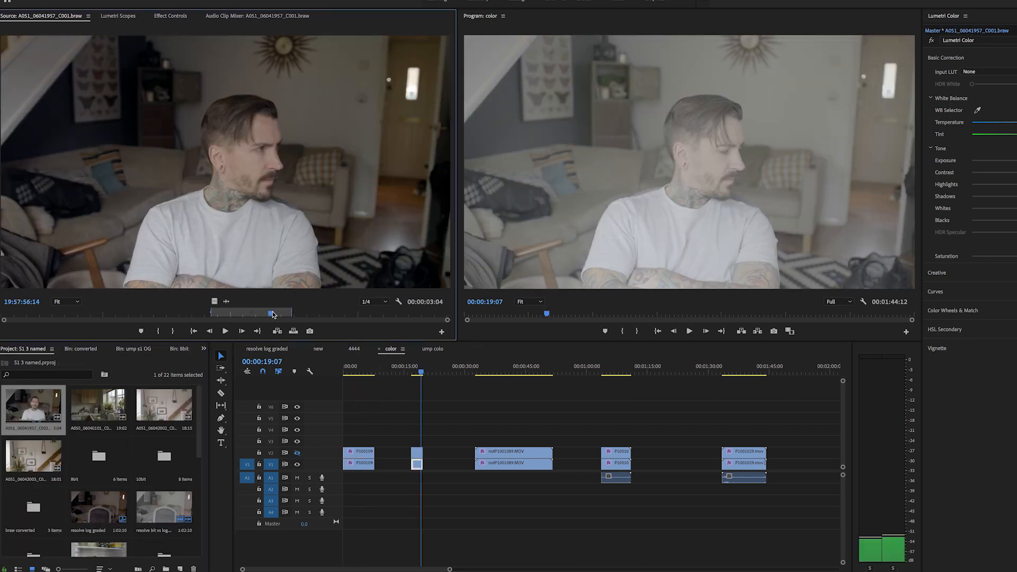
click(176, 18)
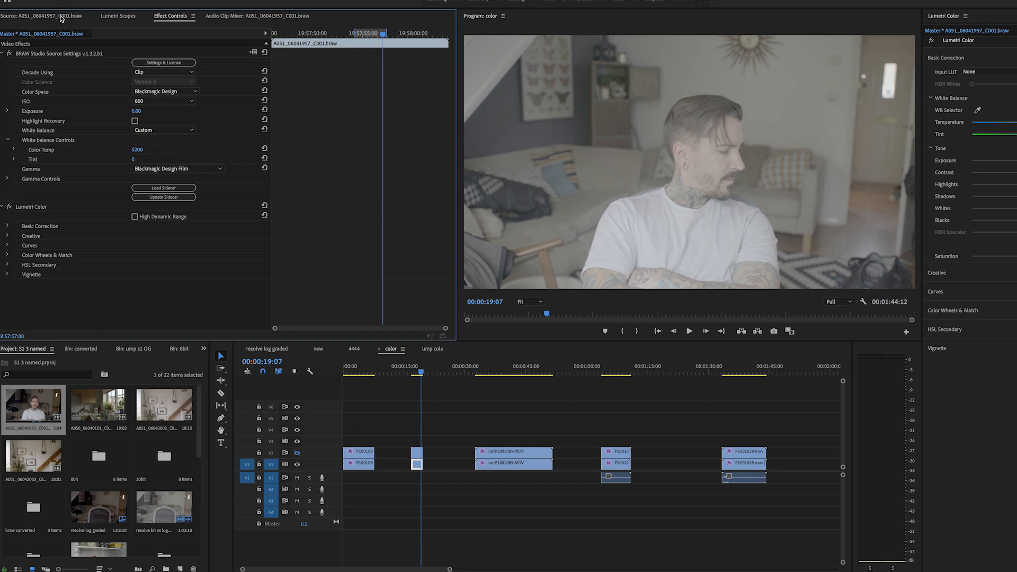
click(62, 18)
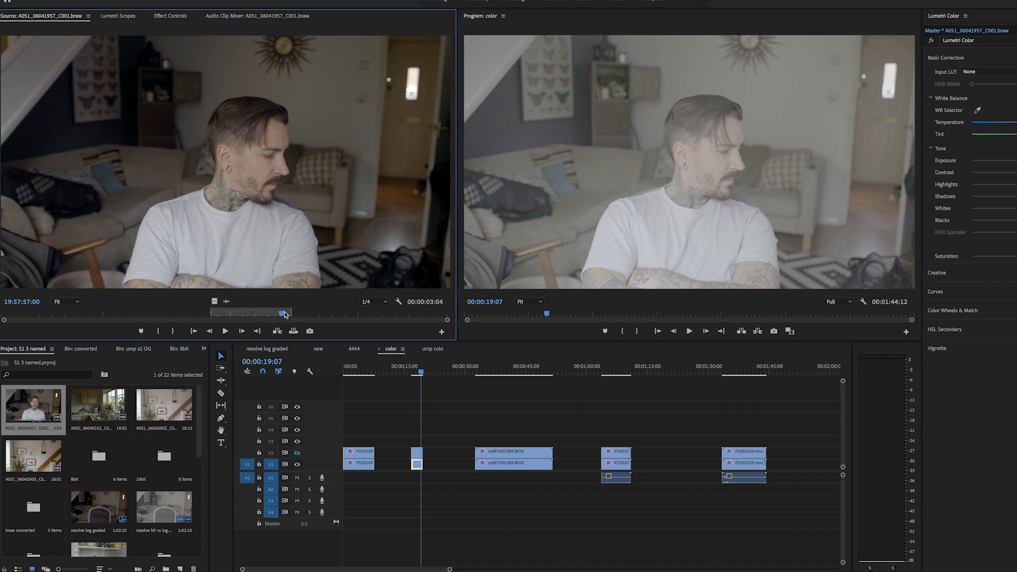
Step: Select the V1 sofa clip and toggle its REC709 NU grade on and bypassed for comparison
click(417, 466)
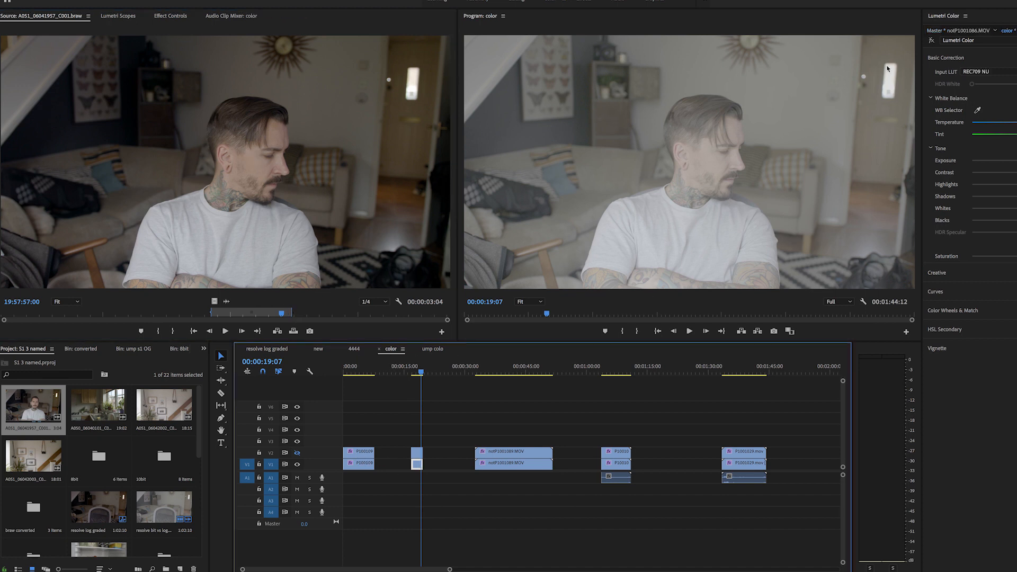
click(932, 41)
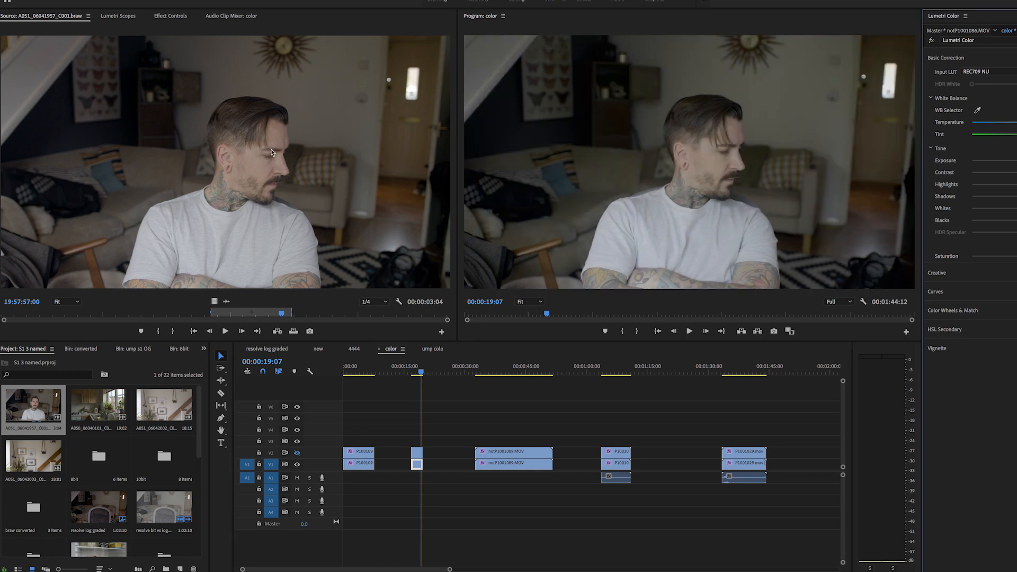
click(933, 41)
click(418, 452)
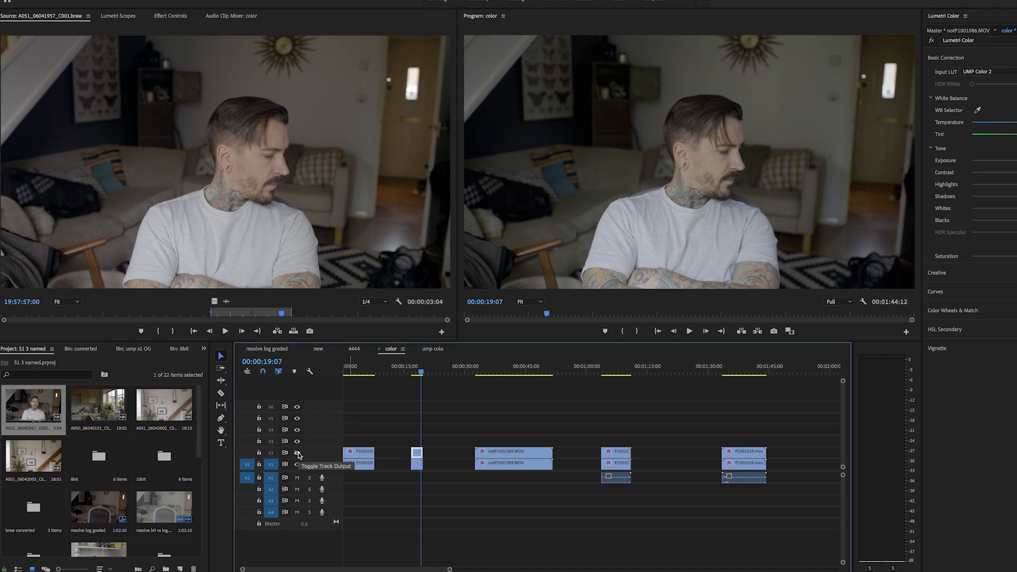
click(297, 454)
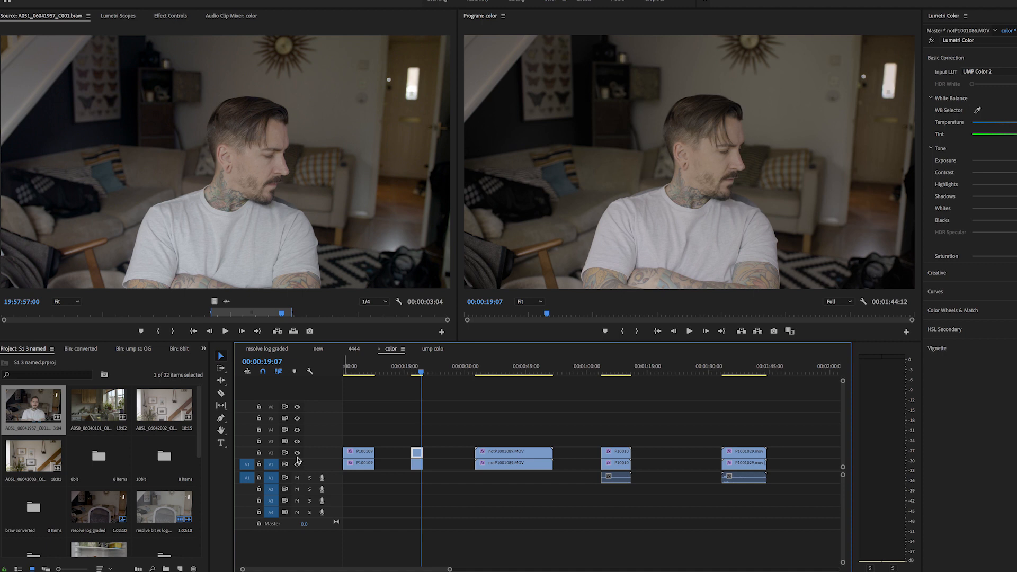
click(297, 453)
Step: Select the stairway clip and re-enable its REC709 NU 2 Lumetri grade
click(526, 370)
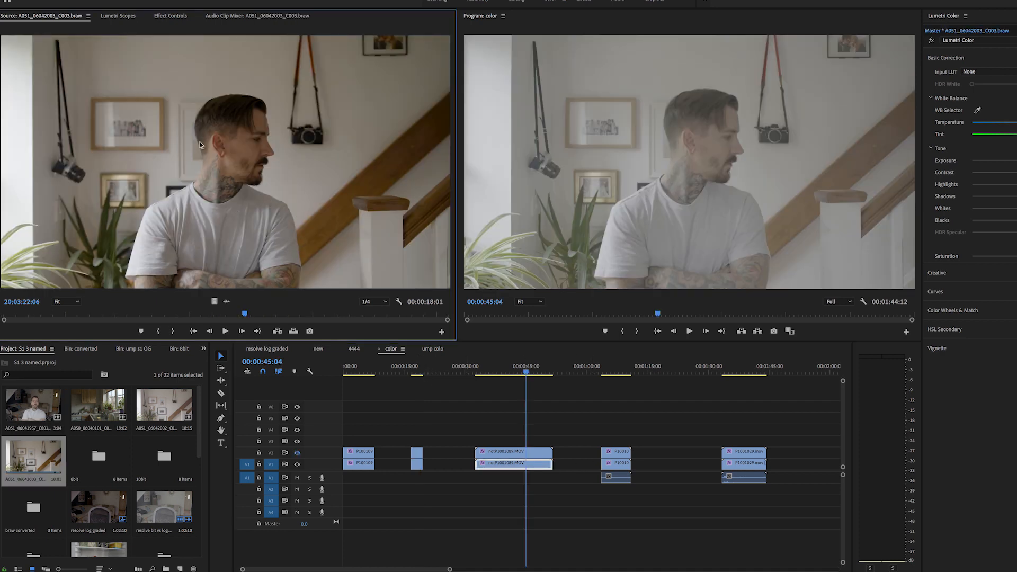
click(509, 470)
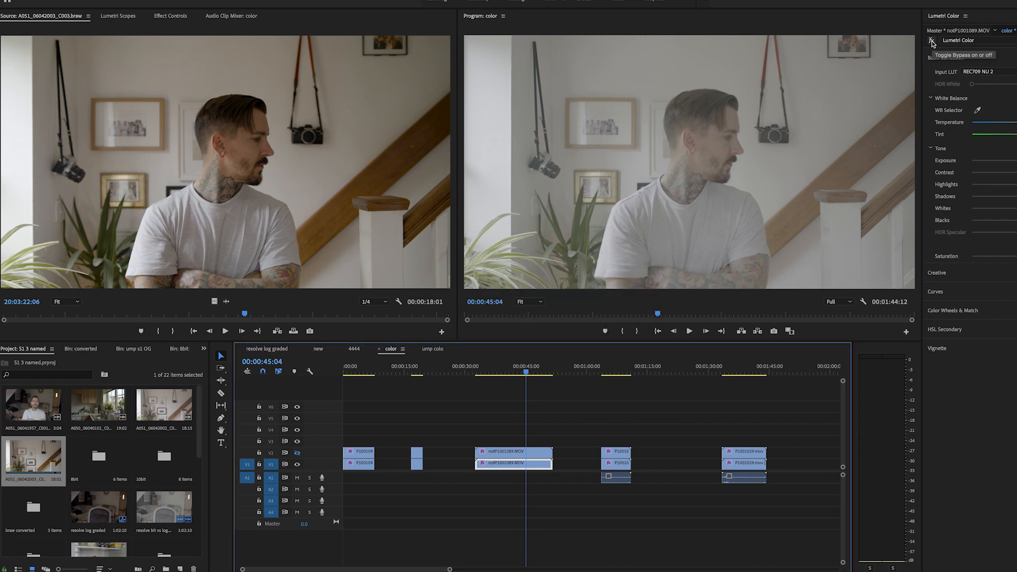
click(932, 42)
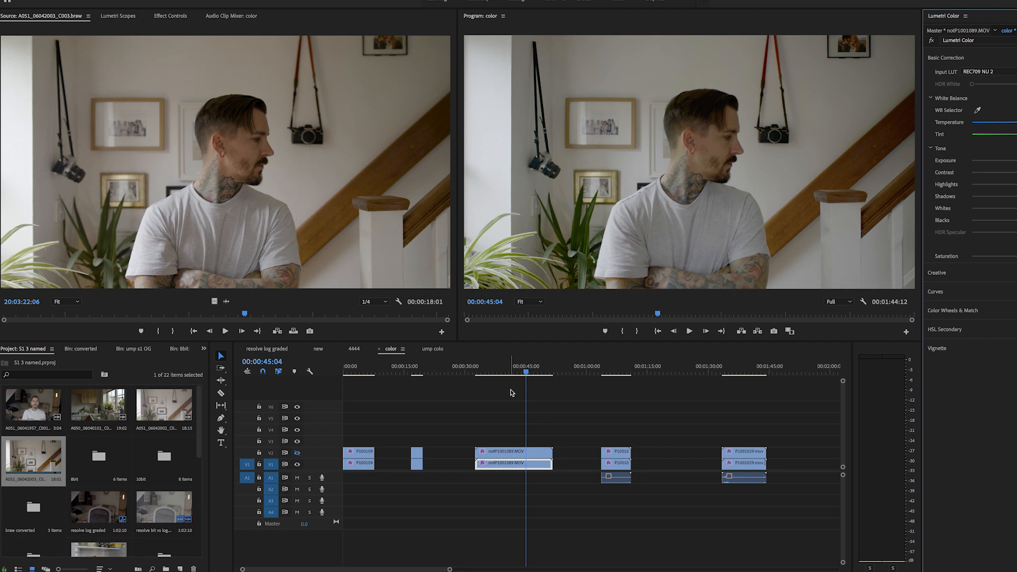
Step: Compare the V2 UMP Color 3 stairway clip against V1 via track visibility, then jump to the next edit
click(298, 452)
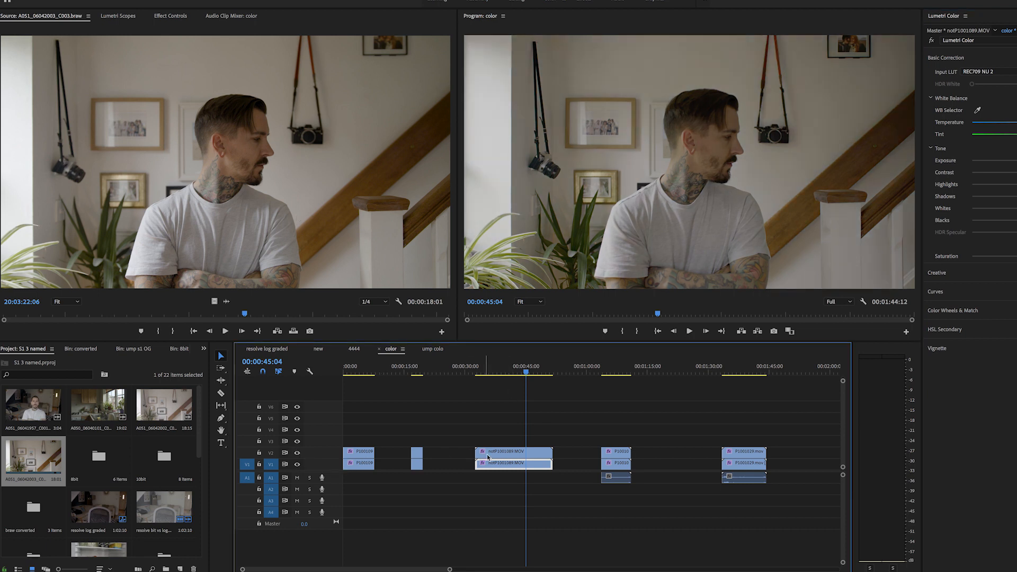
click(521, 452)
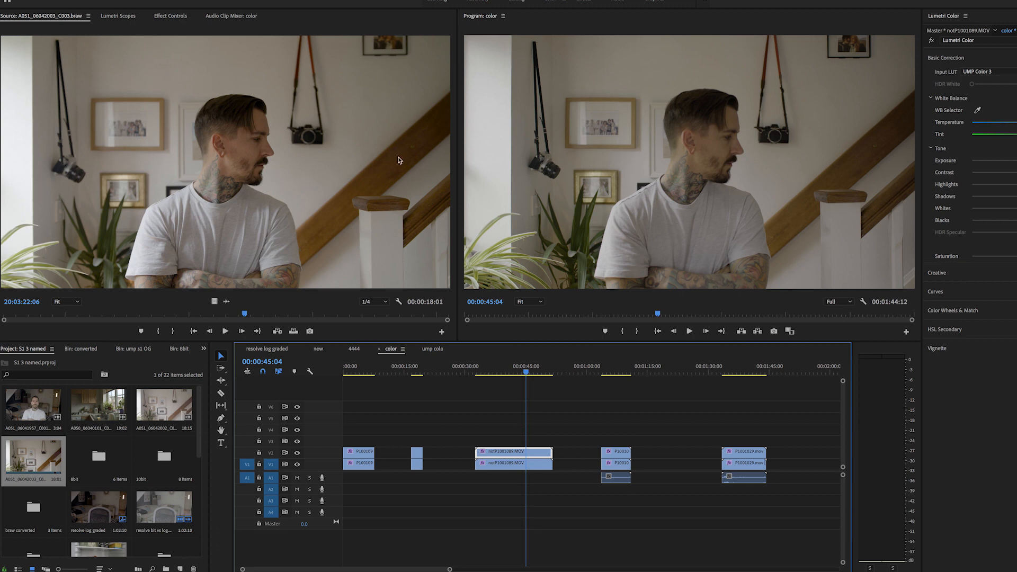
click(297, 453)
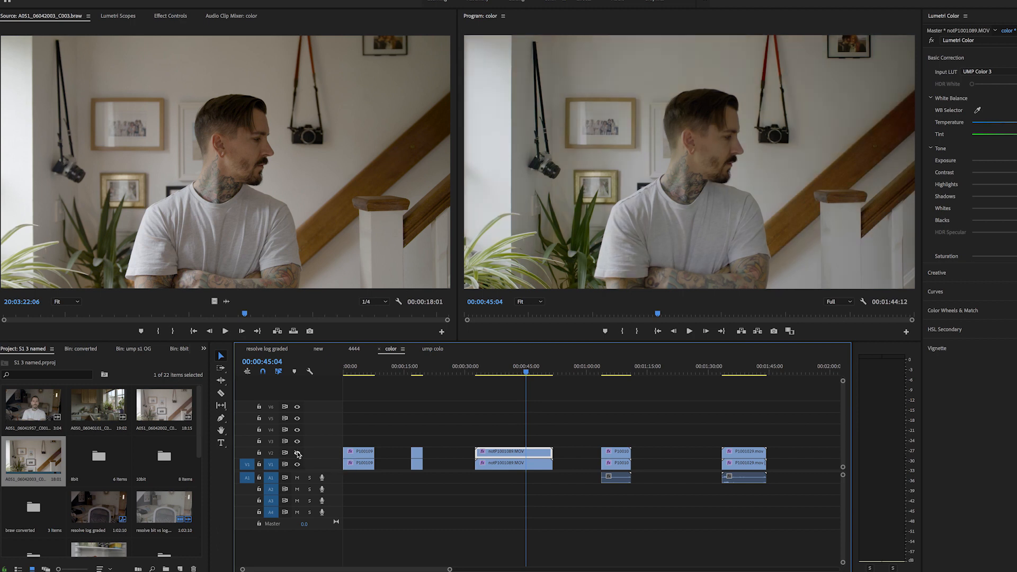
key(Down)
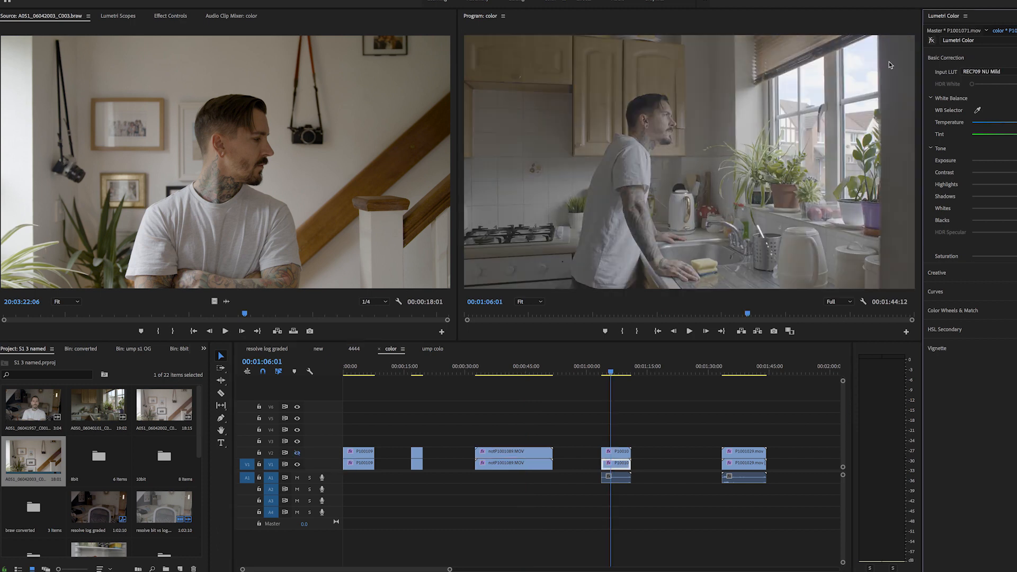
Step: Load the kitchen .braw reference in the source monitor and enable the timeline clip's REC709 NU Mild grade
double_click(103, 407)
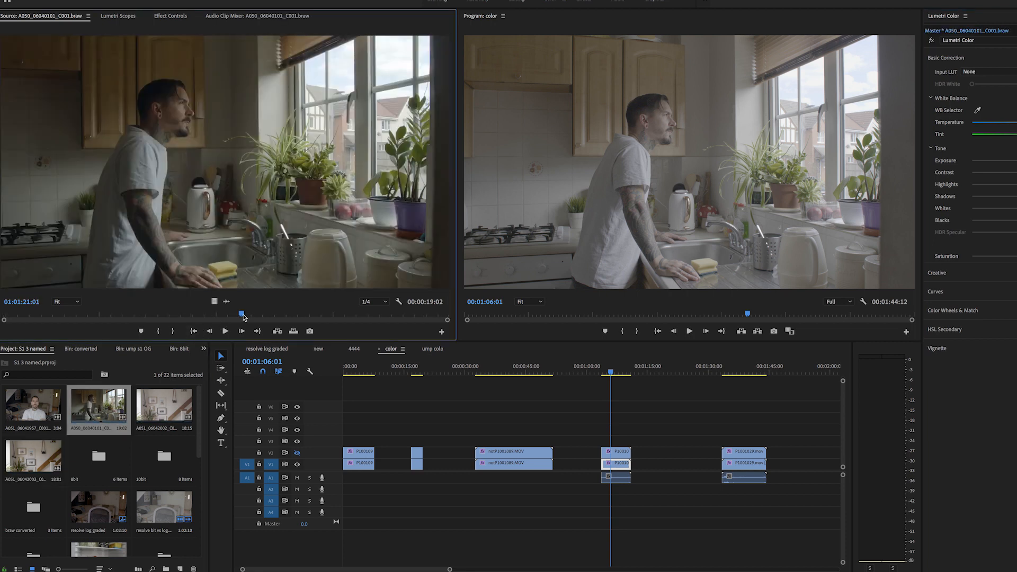
drag(241, 315, 245, 317)
drag(244, 314, 256, 314)
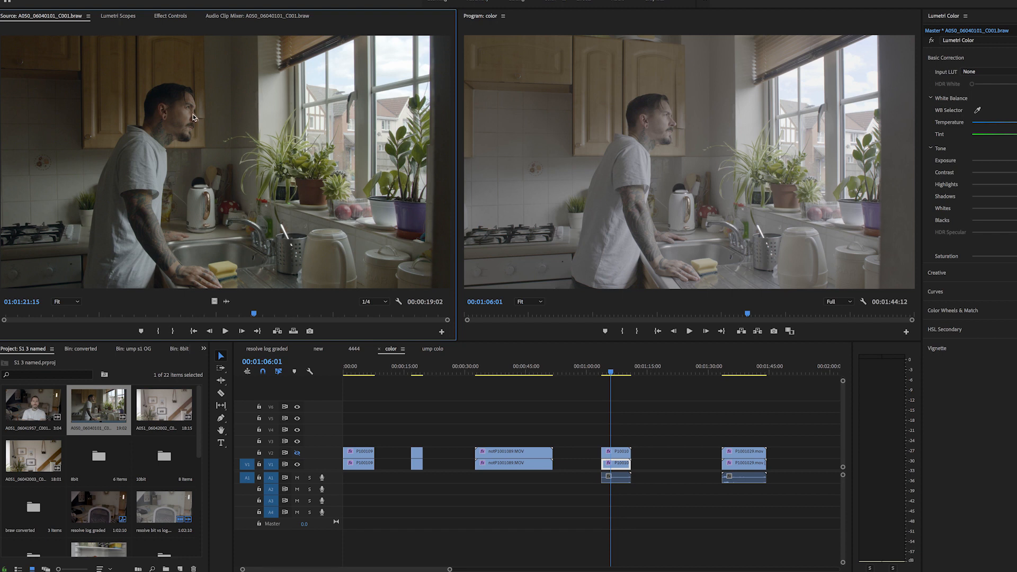
click(445, 414)
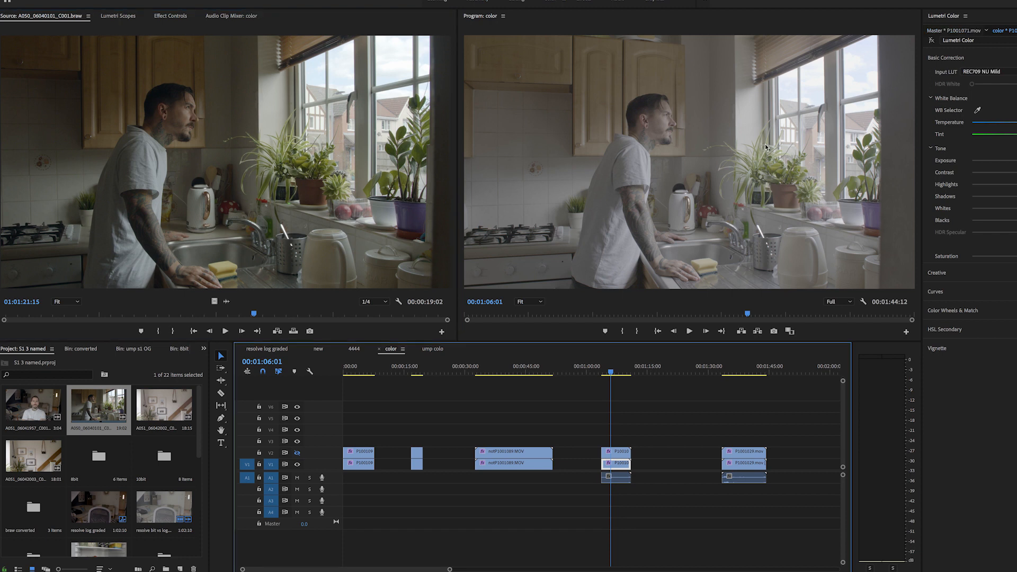
click(931, 42)
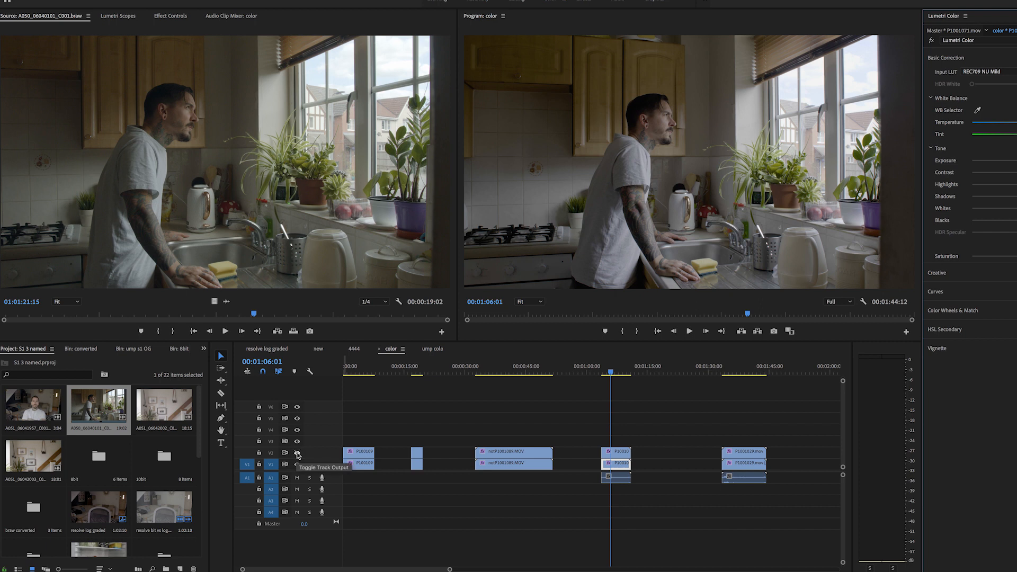
Step: Select the V2 UMP Color Mild kitchen clip, then return to the sequence start with Home
click(622, 453)
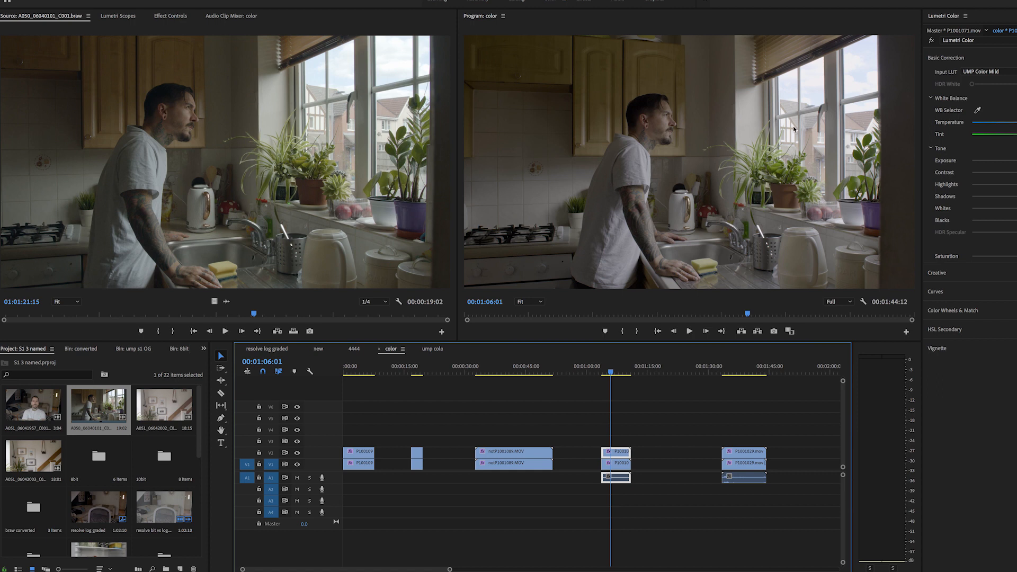
key(Home)
key(=)
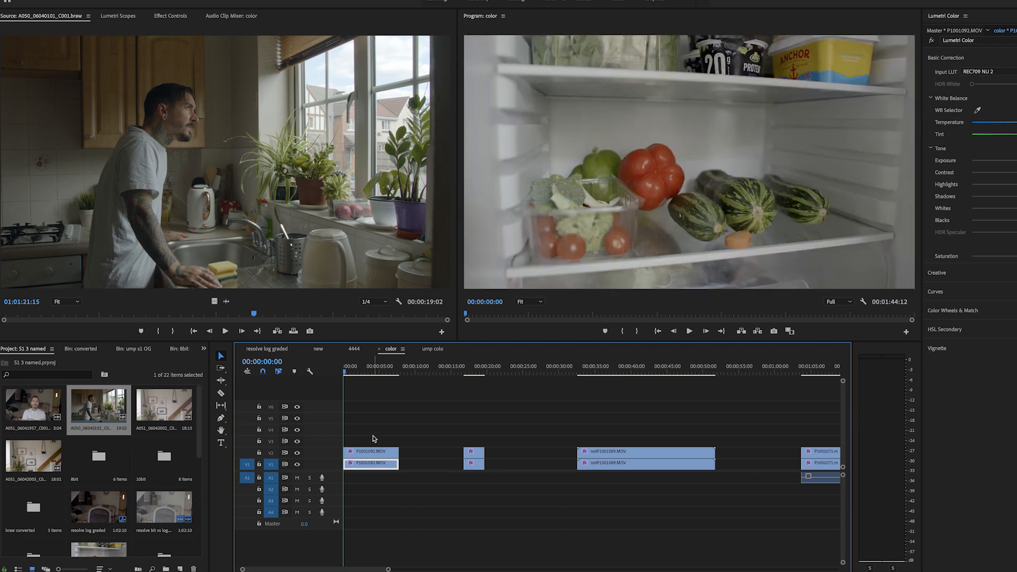
click(361, 455)
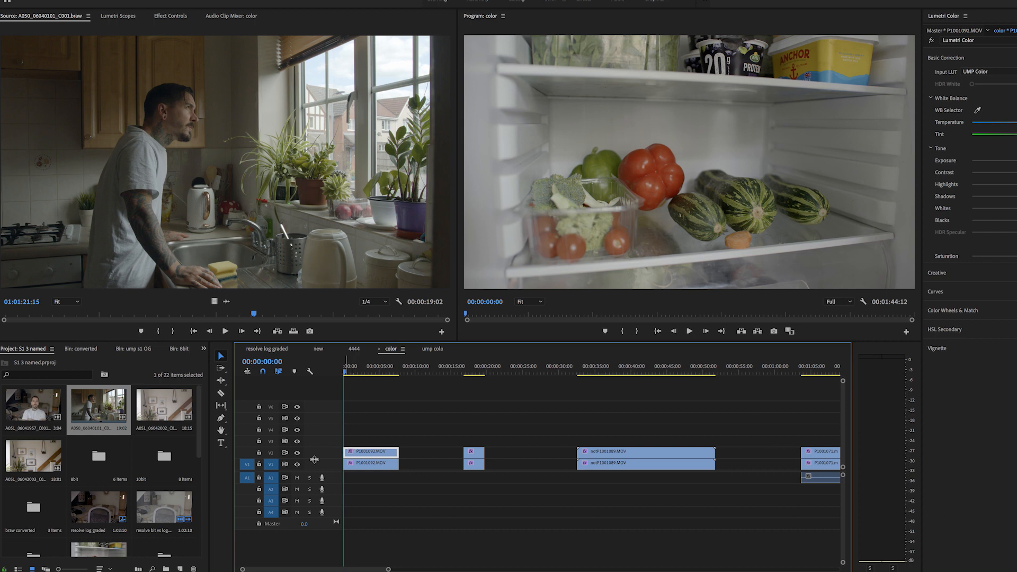
click(297, 454)
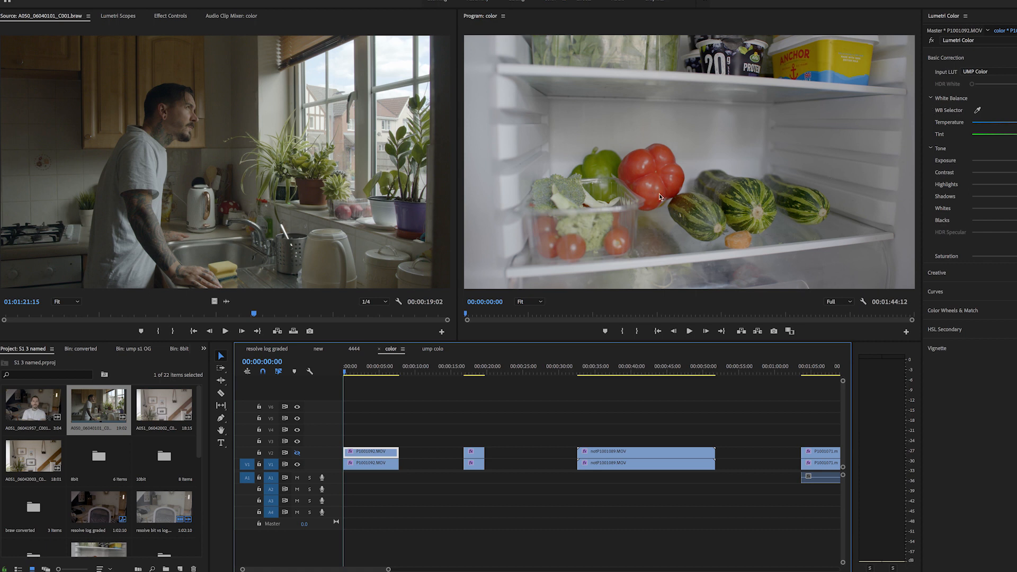
click(298, 453)
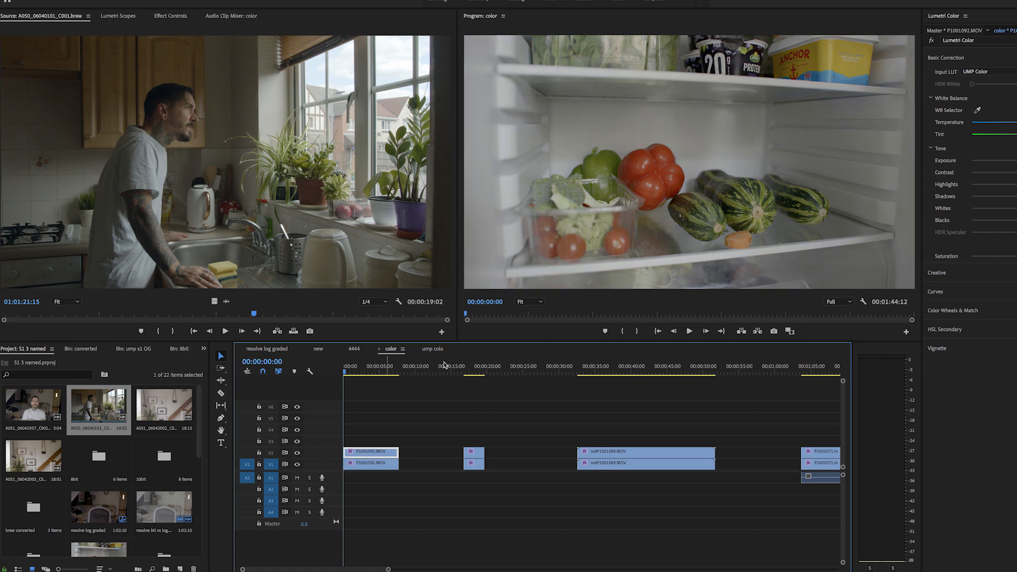